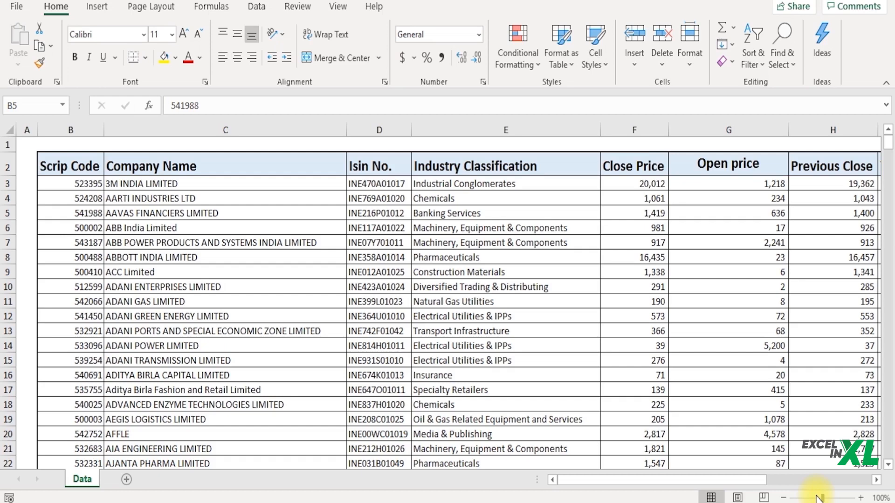
Step: Hide column D, which holds the Isin No. data
left_click(382, 123)
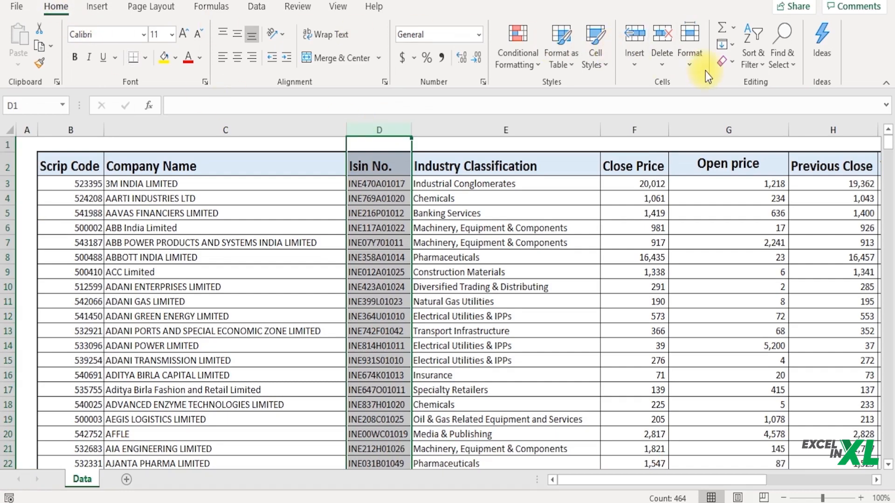
left_click(694, 66)
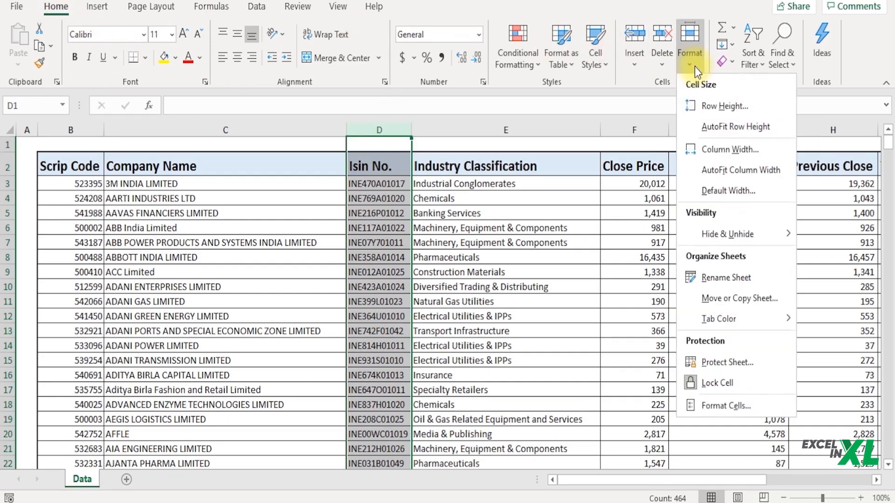
mouse_move(724, 234)
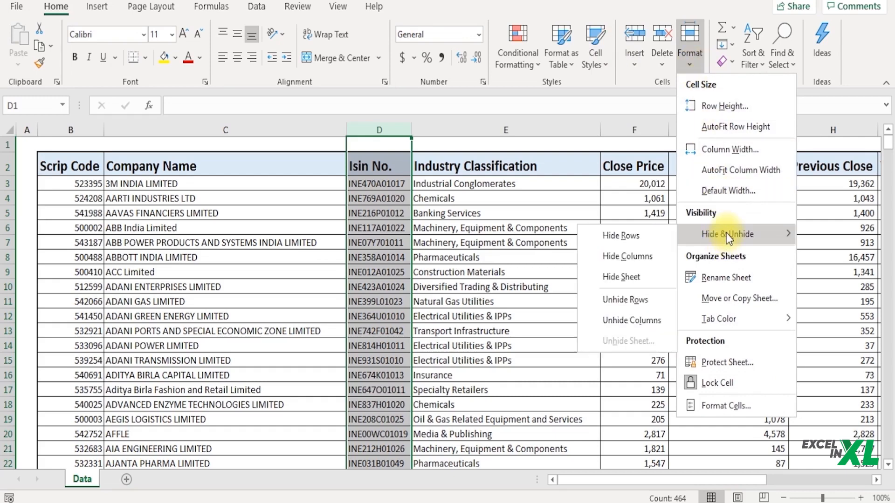
left_click(659, 258)
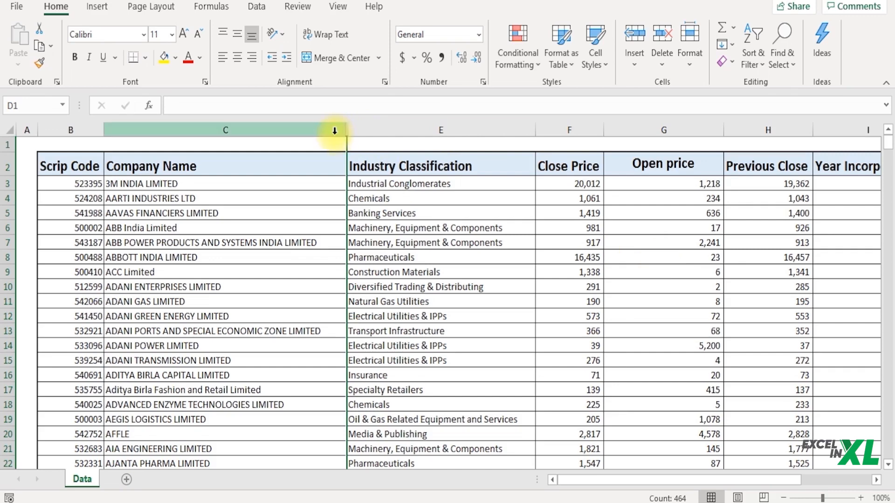
Step: Hide column E, which holds the Industry Classification data
left_click(395, 131)
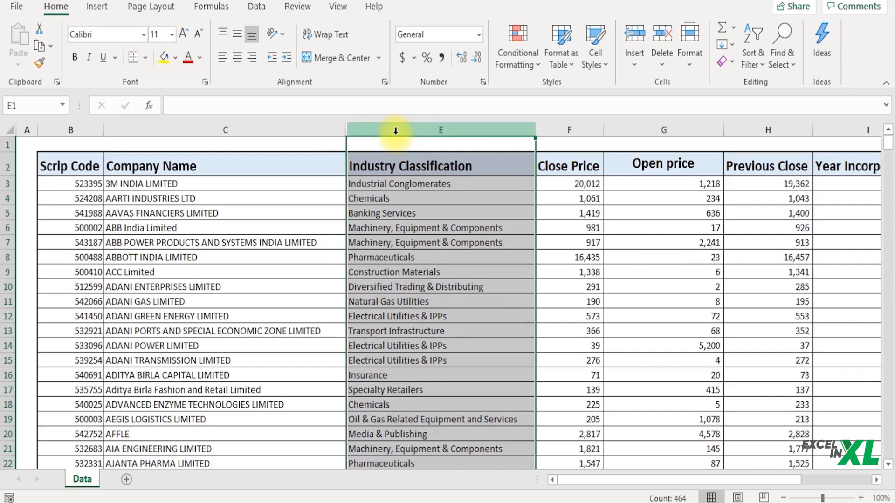
right_click(395, 131)
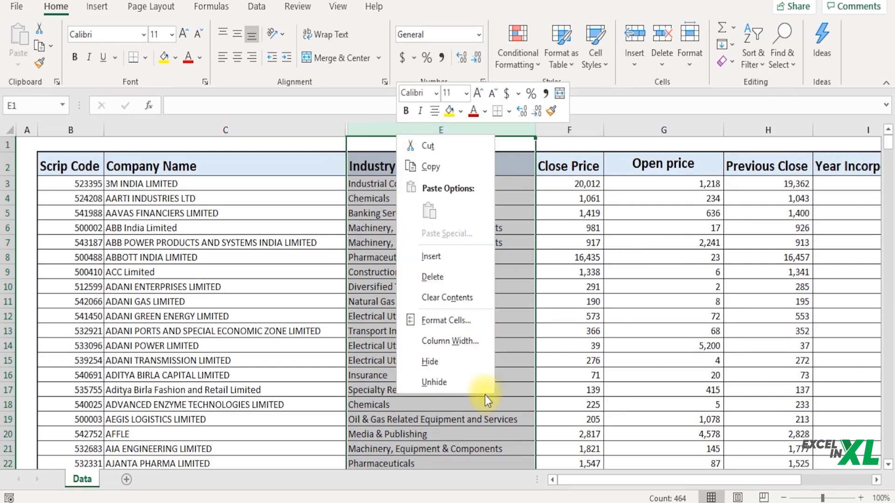
left_click(485, 365)
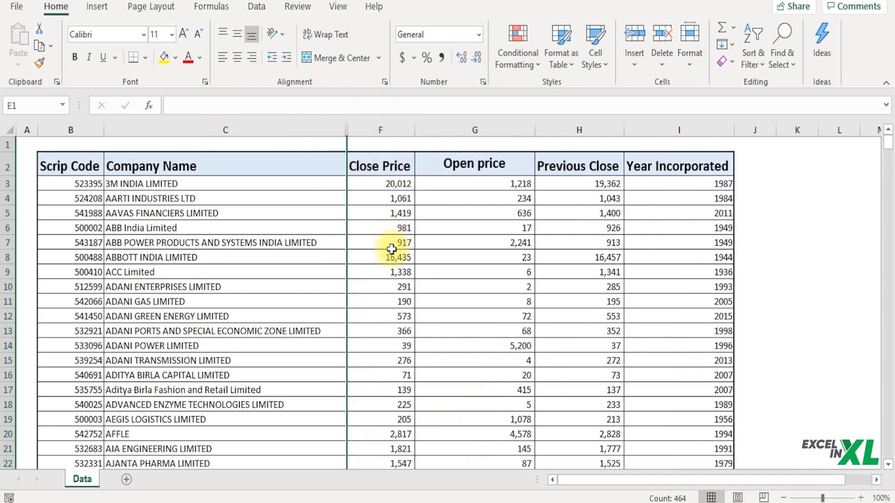
Step: Hide row 5, the AAVAS FINANCIERS LIMITED record
left_click(8, 214)
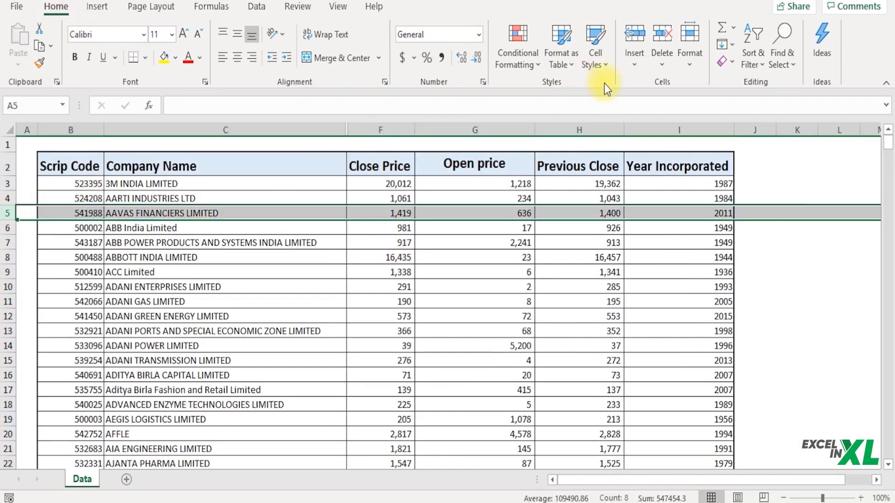
left_click(699, 64)
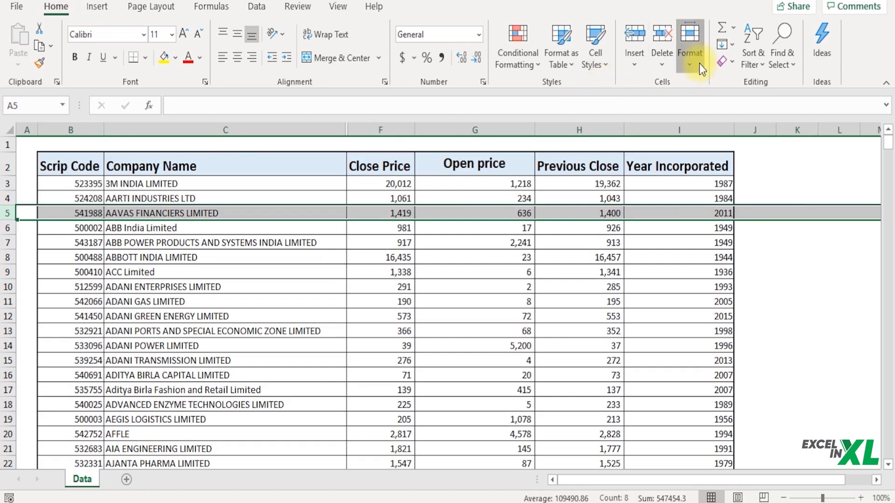
mouse_move(737, 234)
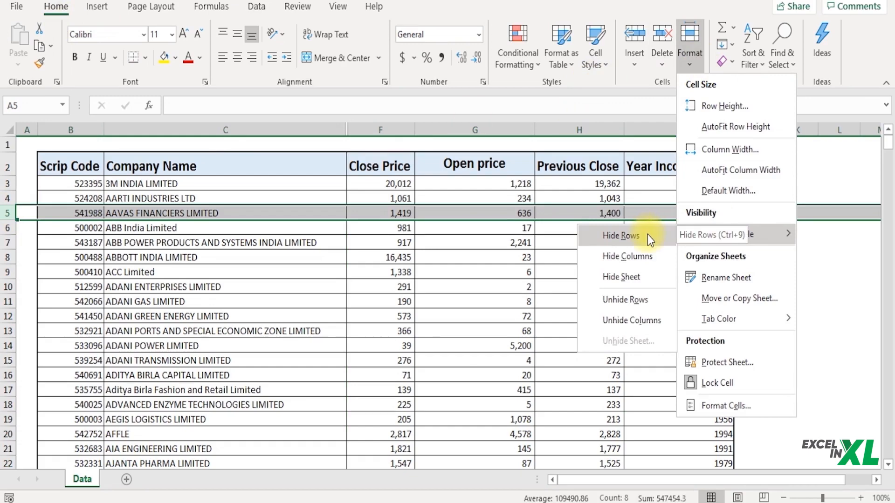
left_click(647, 234)
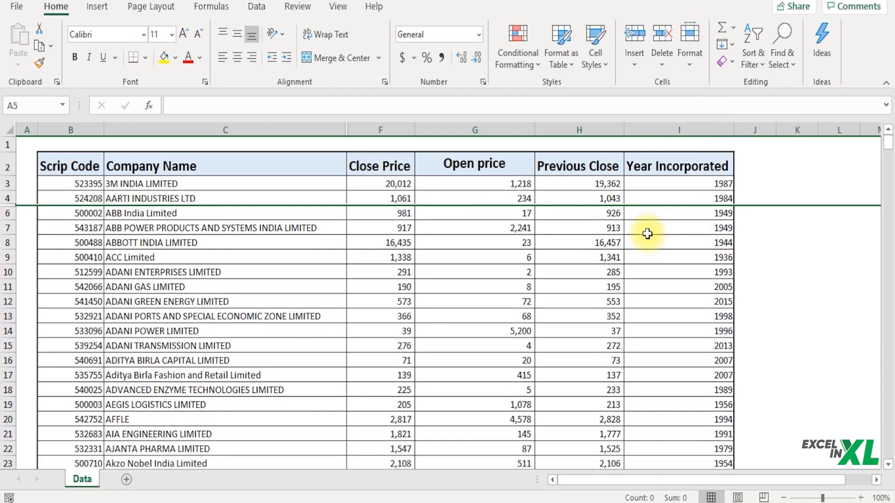
Step: Hide row 7, the ABB POWER PRODUCTS AND SYSTEMS INDIA LIMITED record
left_click(10, 226)
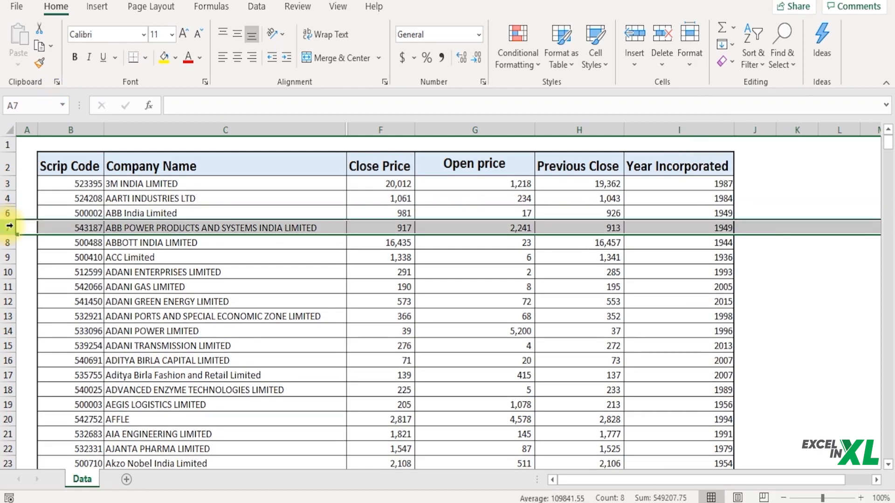
right_click(9, 226)
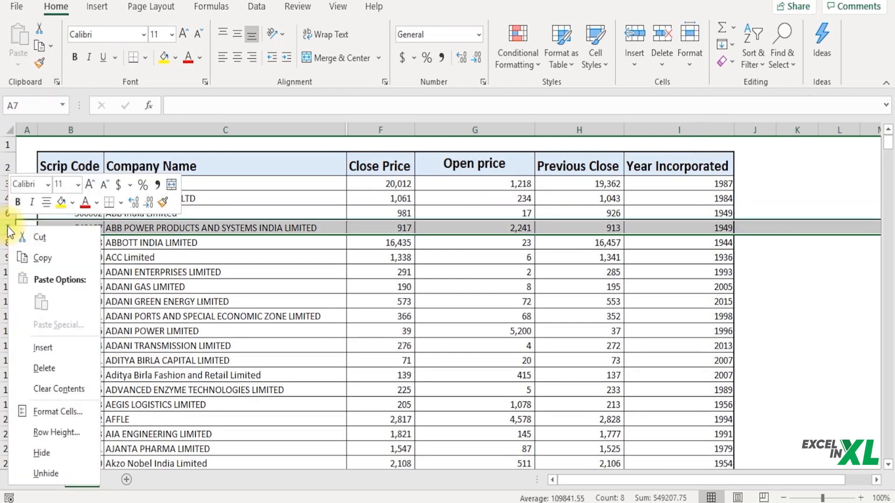
left_click(64, 451)
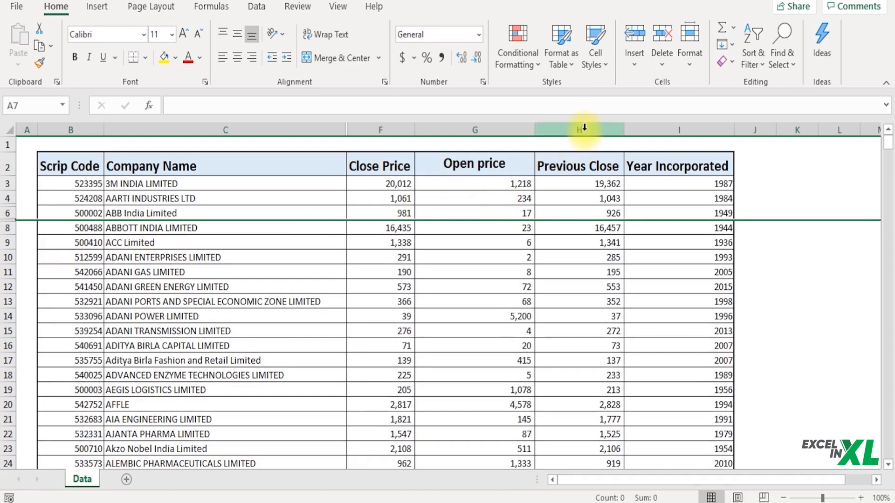
Step: Hide the adjacent columns H and I, Previous Close and Year Incorporated, together
left_click_drag(583, 127, 665, 132)
left_click(663, 132)
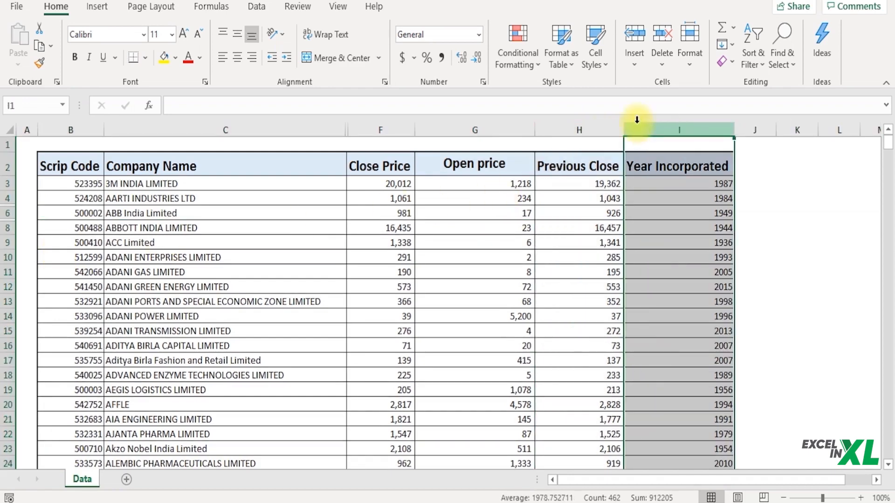
left_click_drag(599, 126, 657, 130)
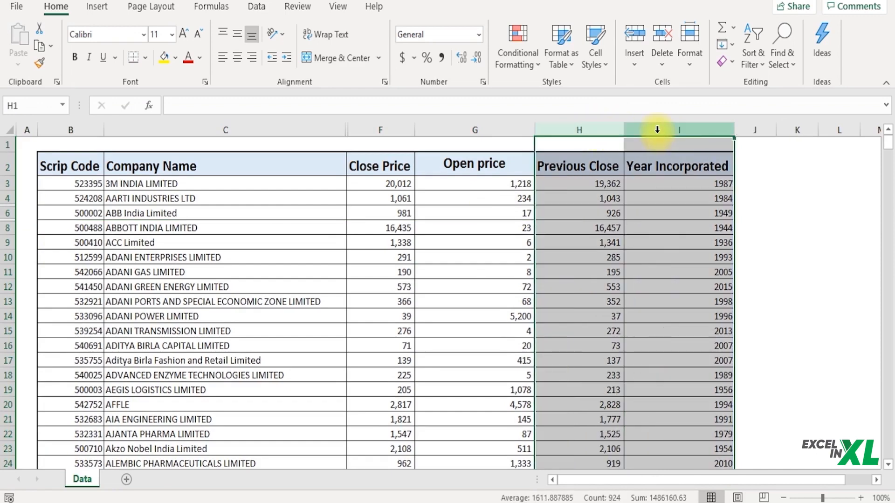
right_click(654, 131)
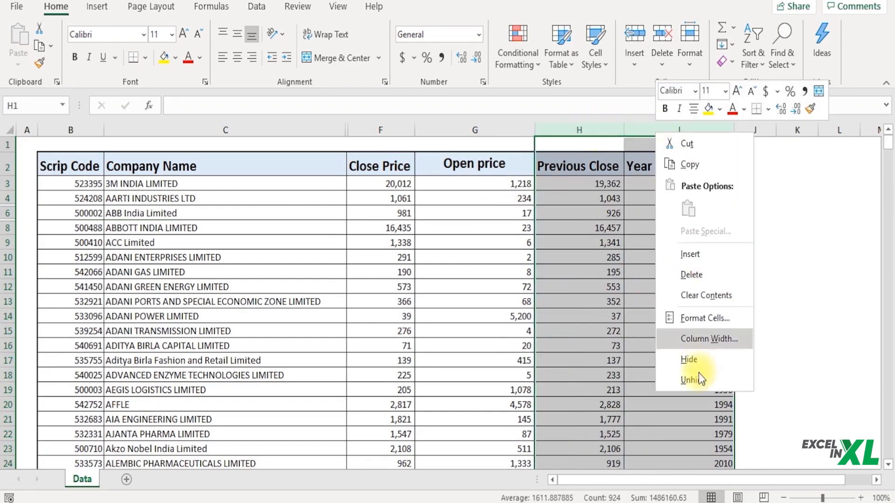
left_click(726, 358)
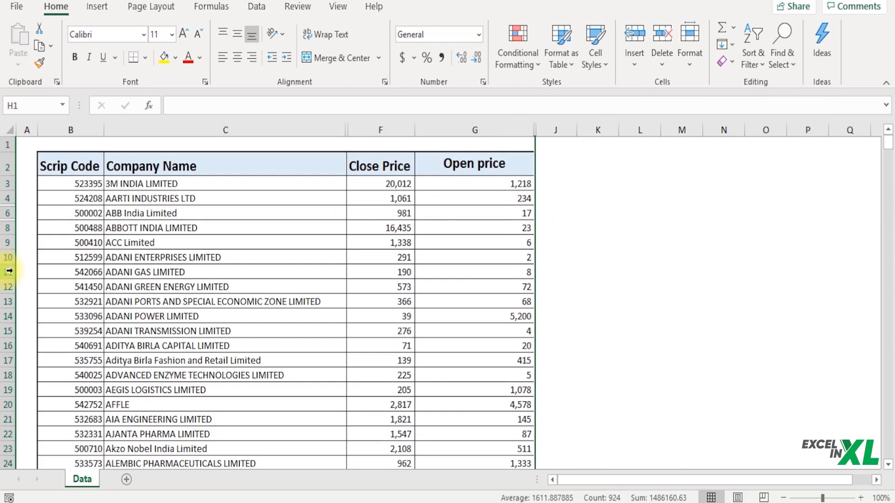
Step: Hide the adjacent rows 11 to 13, from ADANI GAS LIMITED through ADANI PORTS AND SPECIAL ECONOMIC ZONE LIMITED
left_click_drag(9, 271, 7, 299)
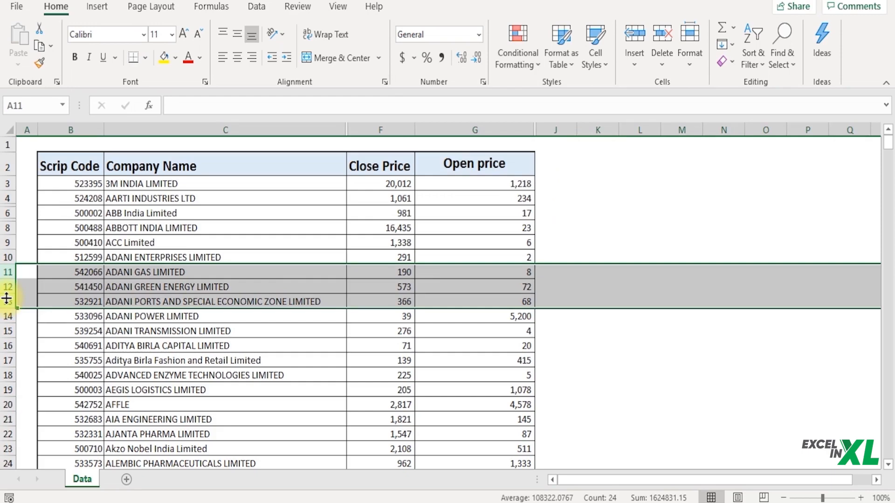
right_click(6, 298)
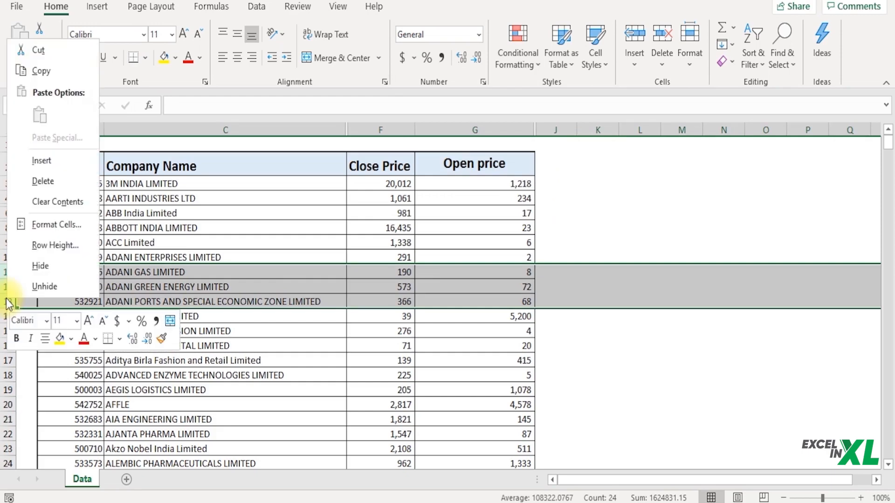
left_click(32, 269)
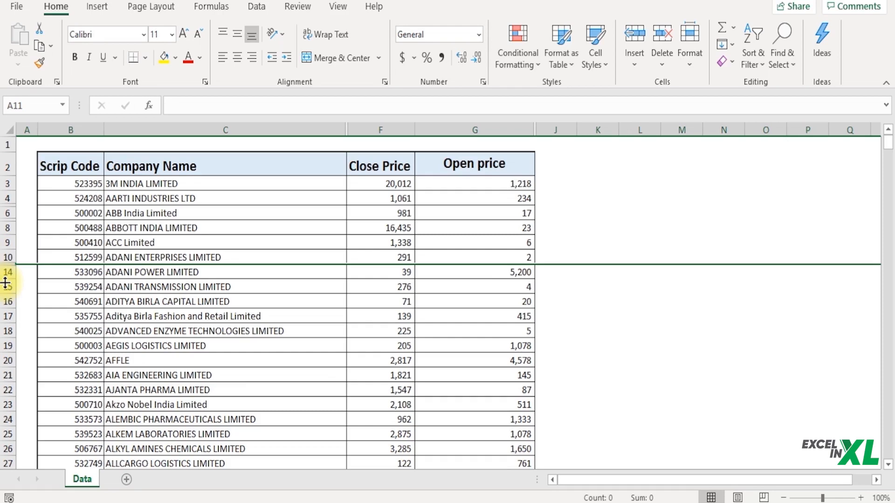
Step: Hide the non-adjacent columns B and G, Scrip Code and Open price, in one operation
left_click(84, 125)
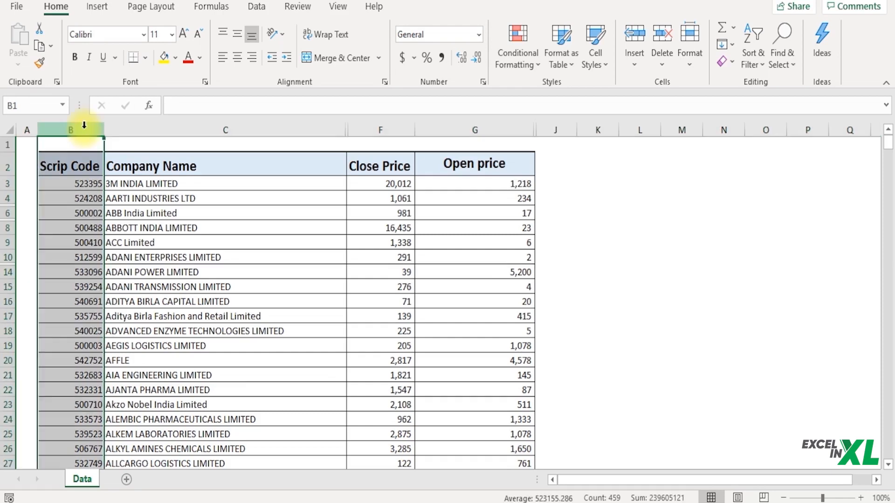
left_click(504, 124)
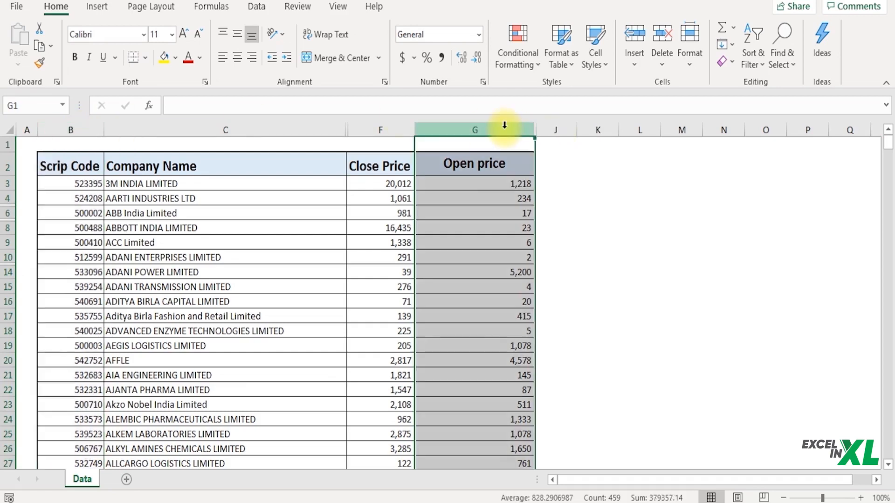
left_click(79, 126)
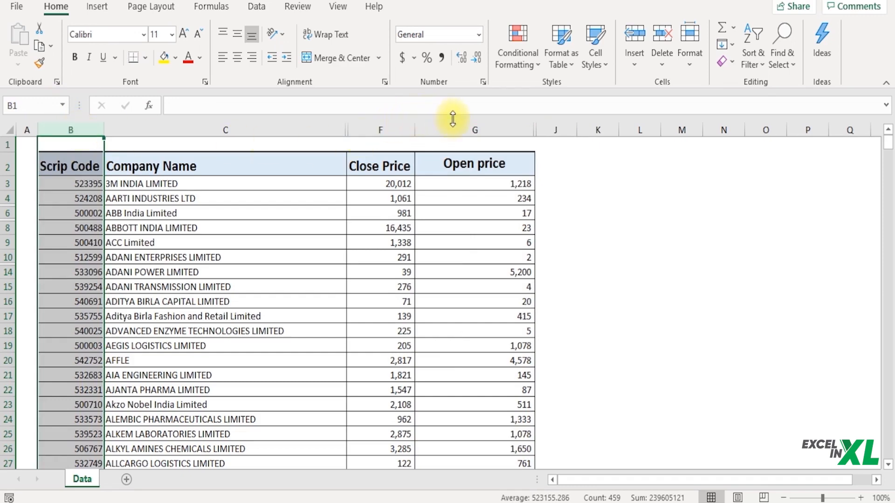
left_click(452, 124, "ctrl")
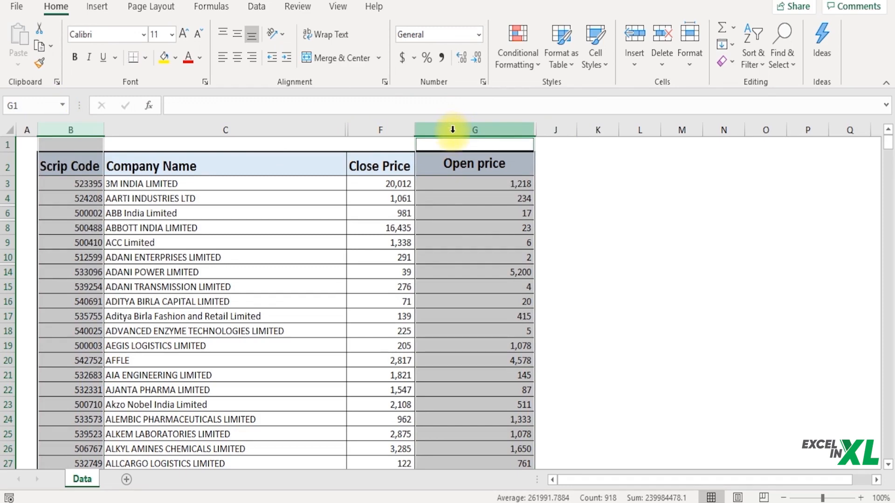
right_click(452, 130)
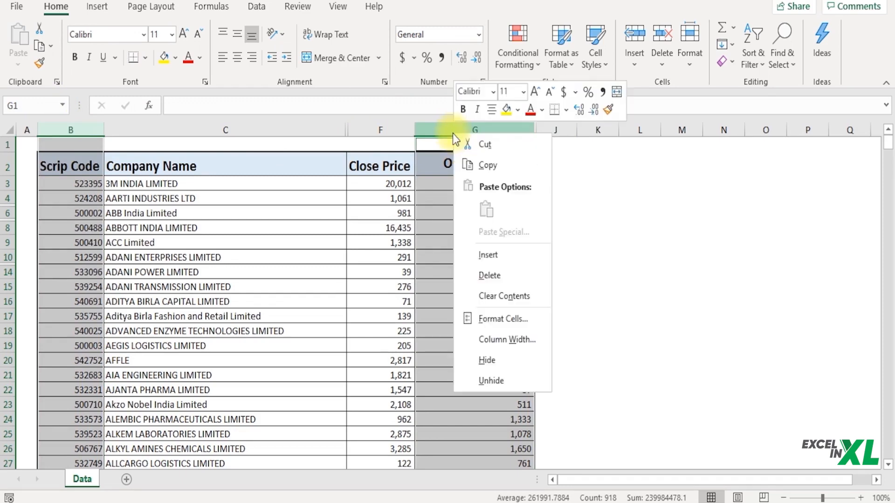
left_click(495, 362)
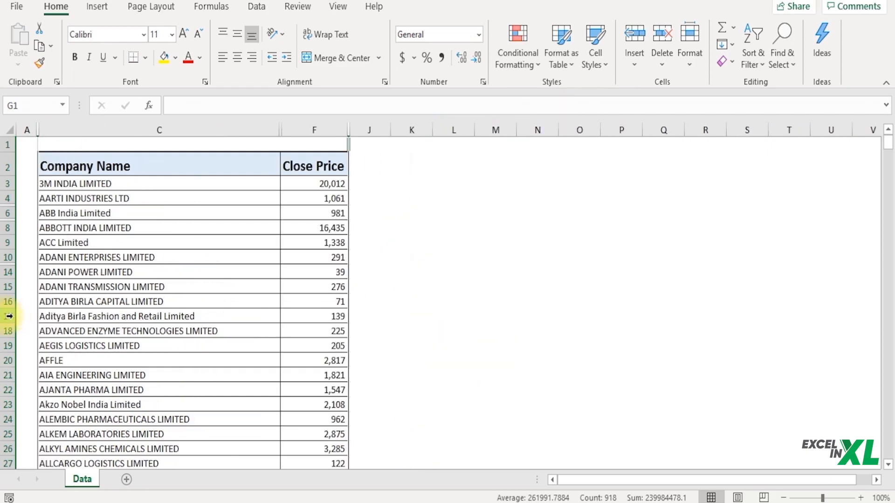
Step: Hide the non-adjacent rows 17, 19 and 21 in one operation
left_click(9, 317)
left_click(8, 347)
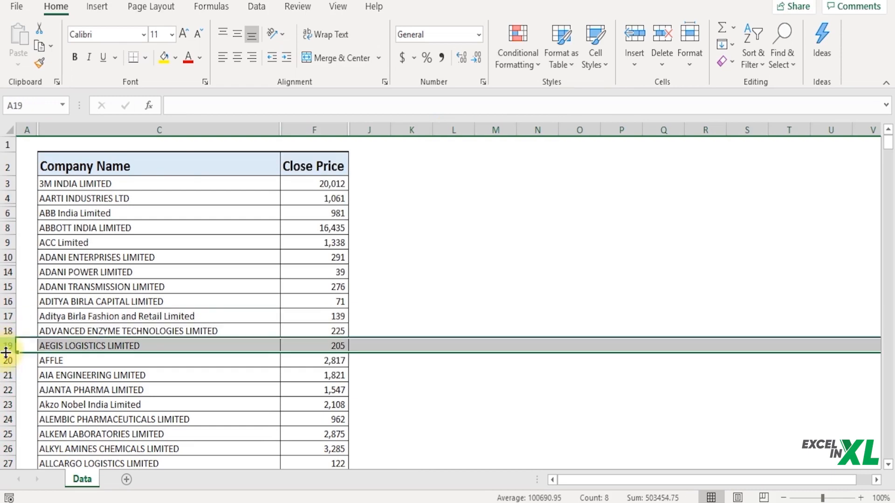
left_click(7, 374)
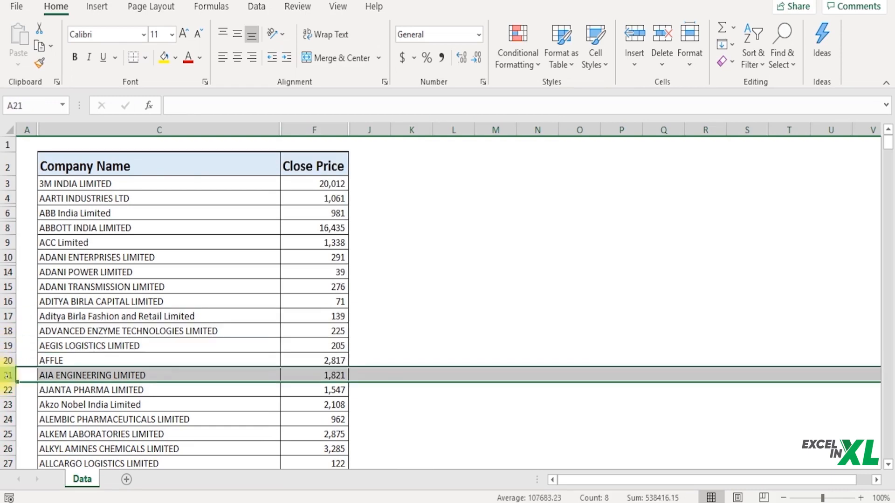
left_click(8, 316)
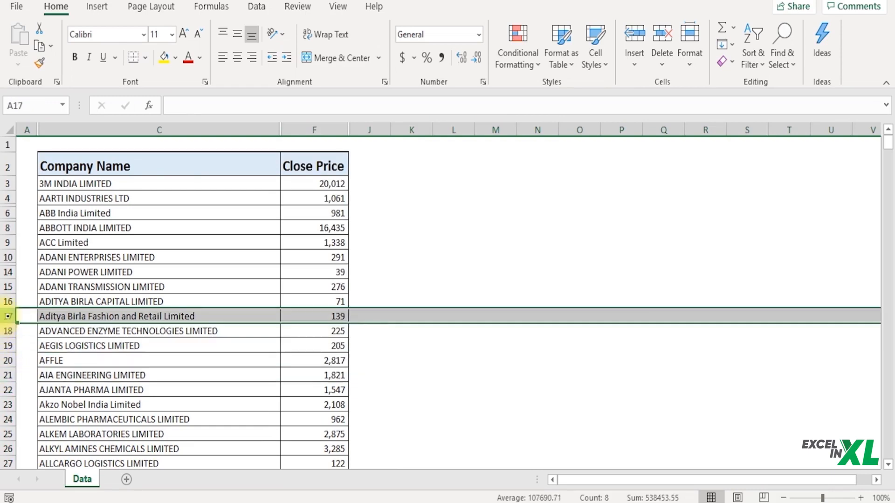
left_click(8, 346, "ctrl")
left_click(8, 375, "ctrl")
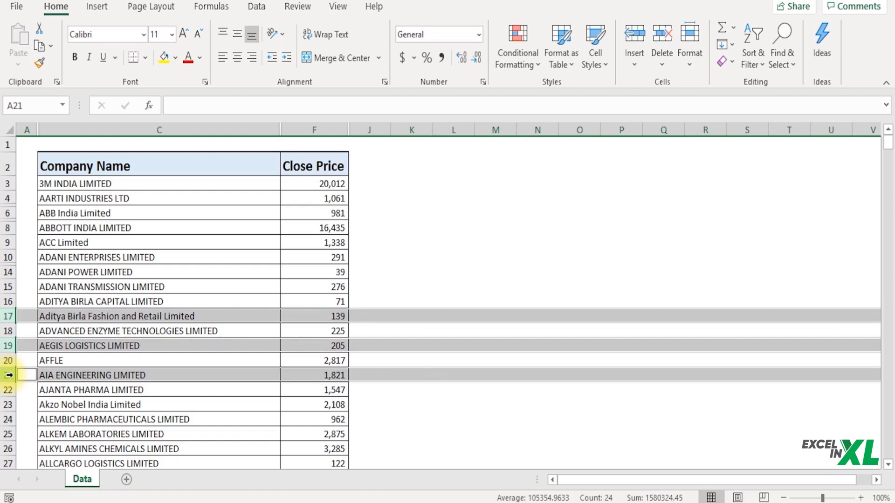
right_click(8, 375)
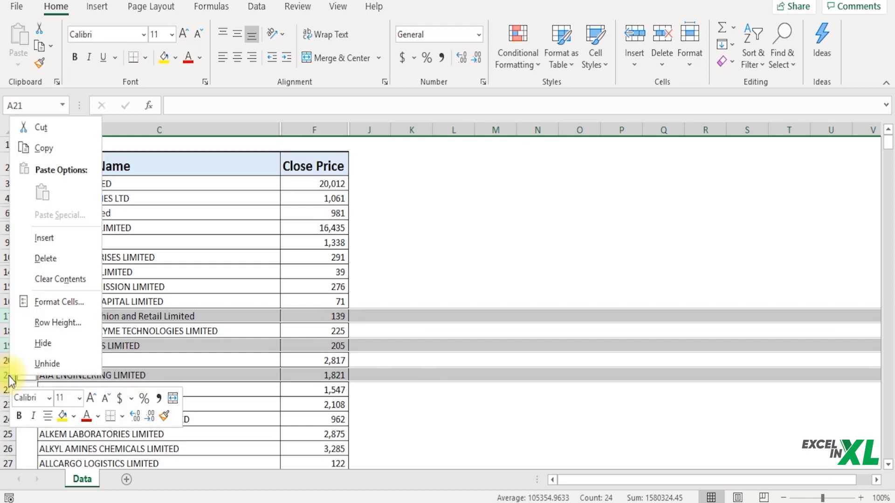
left_click(50, 349)
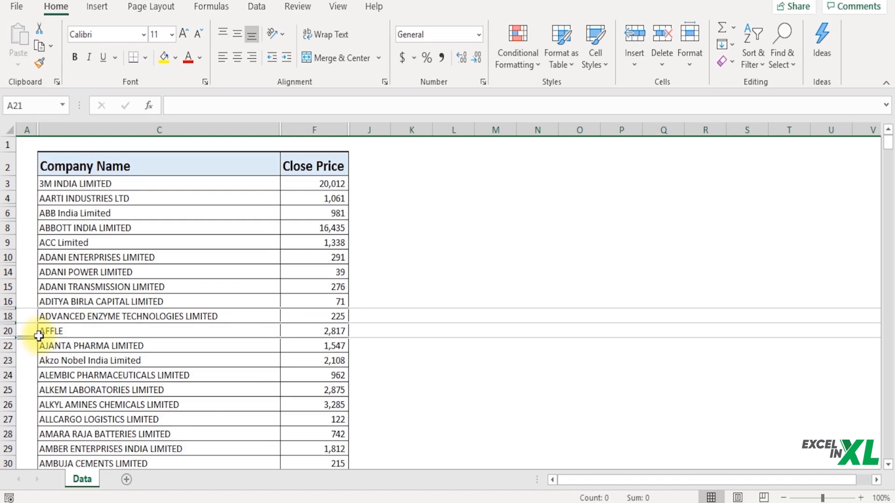
Step: Save the workbook and open the Document Inspector for it
left_click(23, 3)
left_click(25, 135)
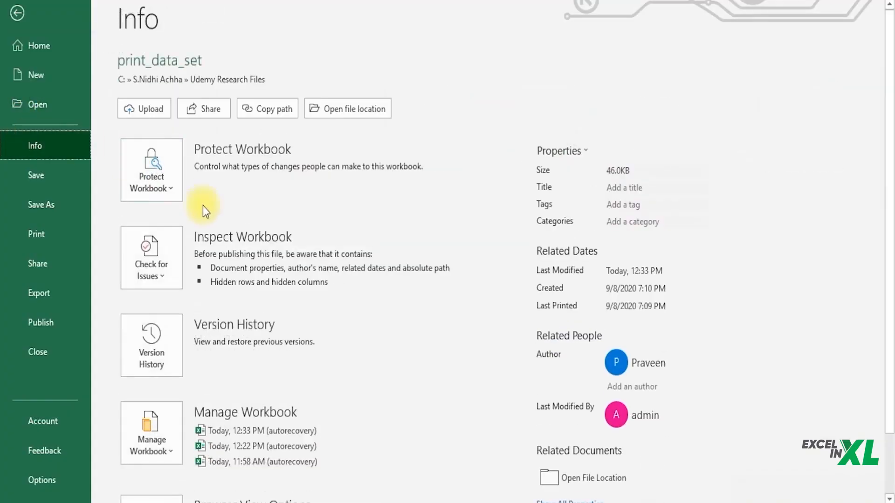
left_click(164, 267)
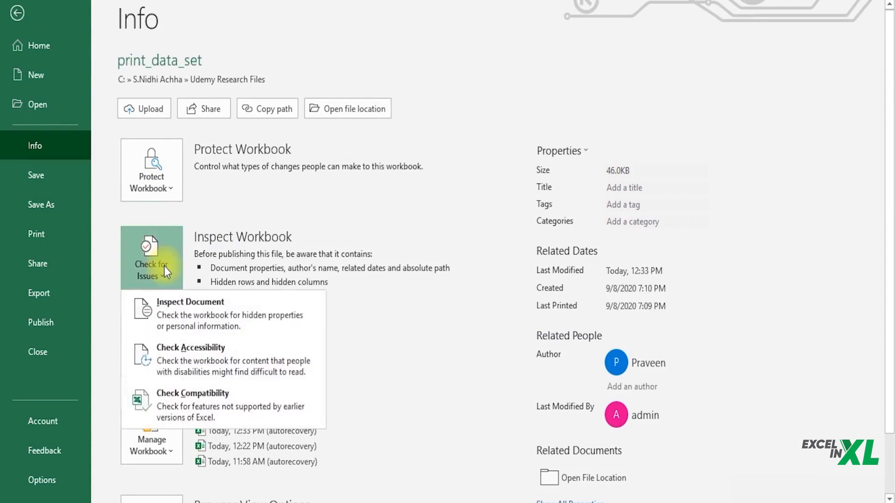
left_click(177, 330)
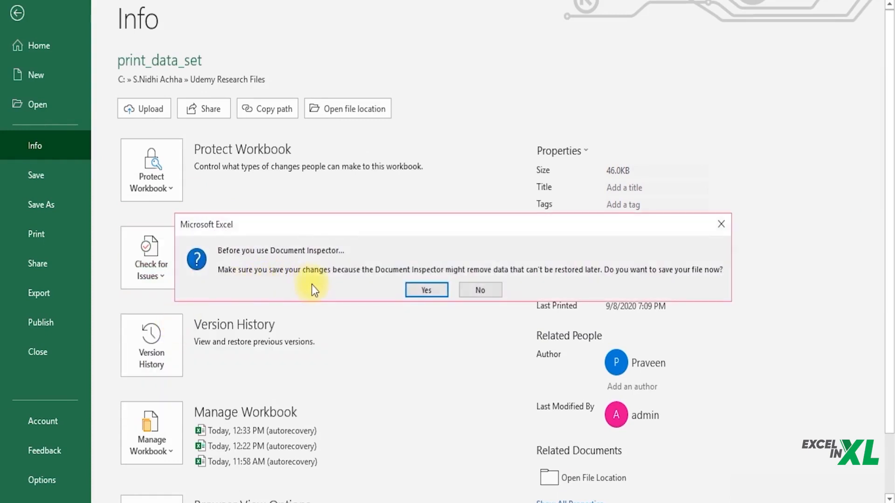
left_click(436, 289)
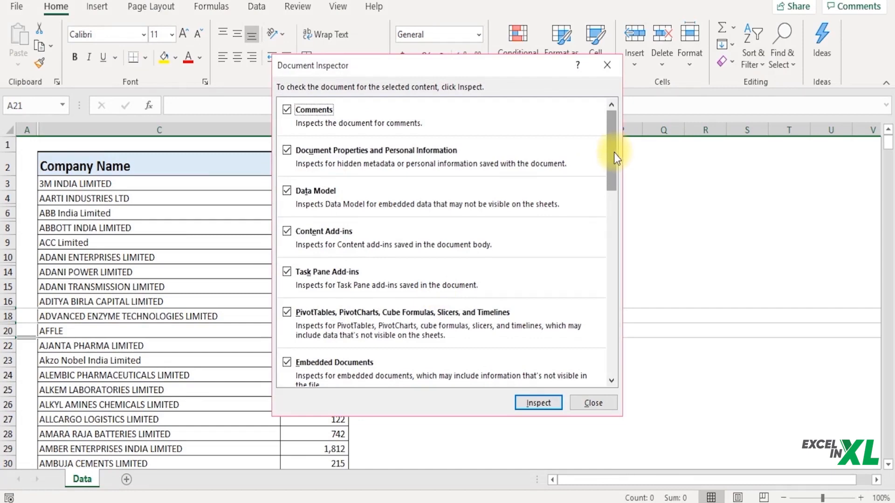
Step: Inspect the workbook with the Hidden Rows and Columns check included, and review the hidden rows and columns result
left_click_drag(614, 152, 617, 340)
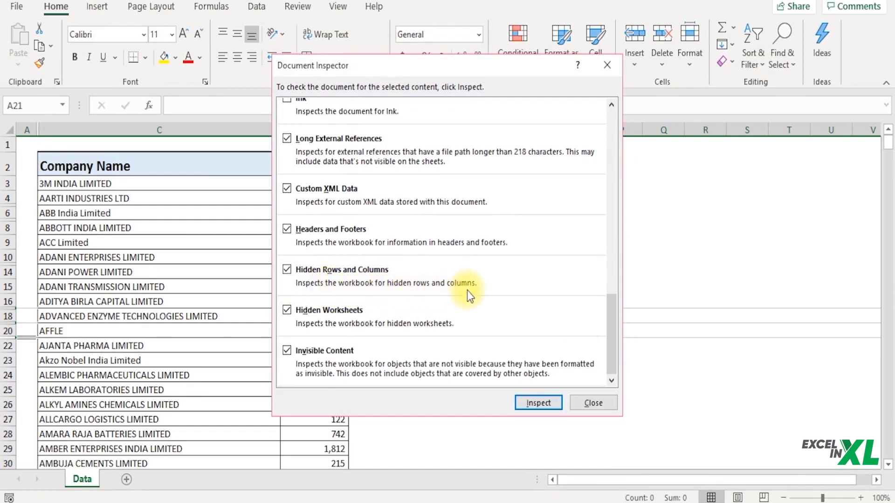
left_click(538, 404)
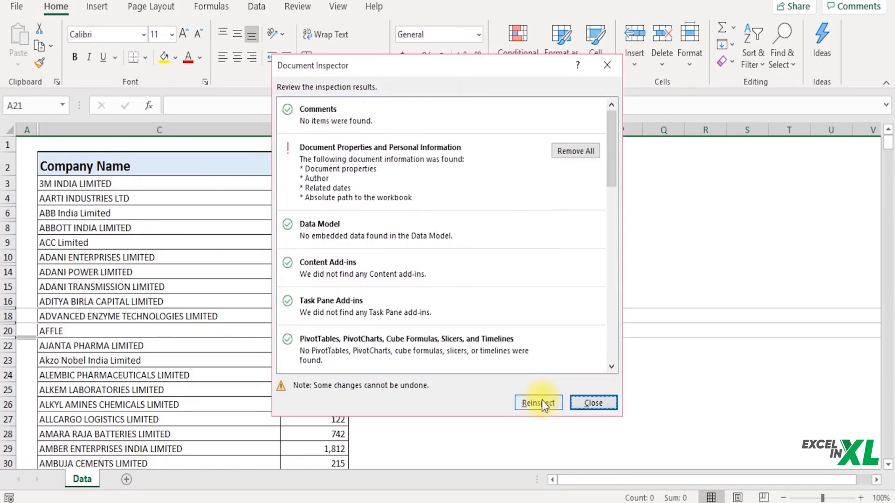
left_click_drag(612, 167, 619, 348)
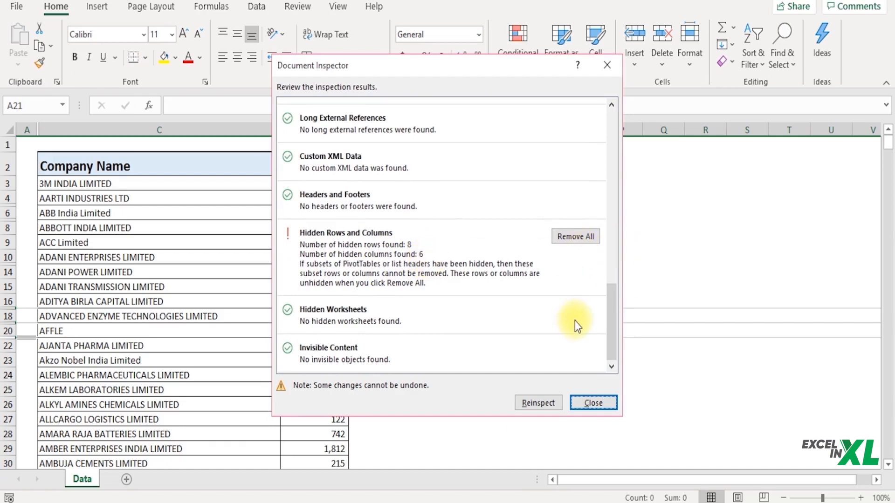
left_click(595, 400)
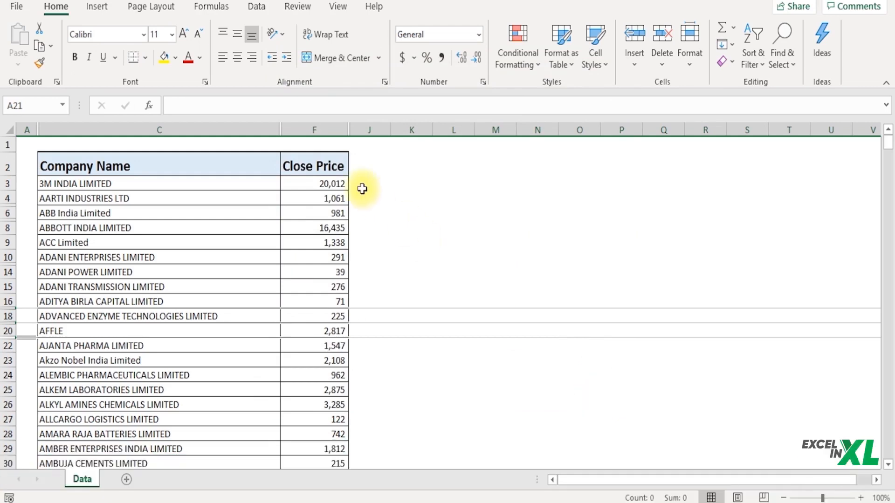
Step: Unhide column B, Scrip Code, between columns A and C
left_click(262, 124)
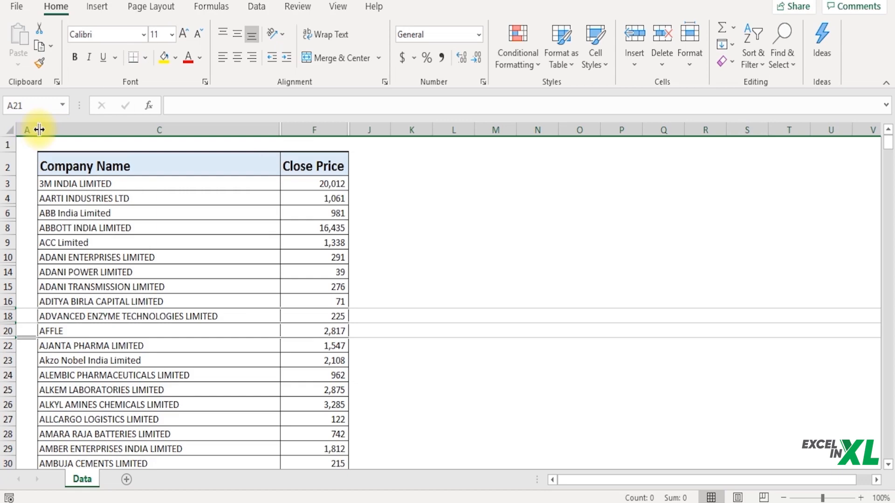
left_click_drag(28, 130, 52, 127)
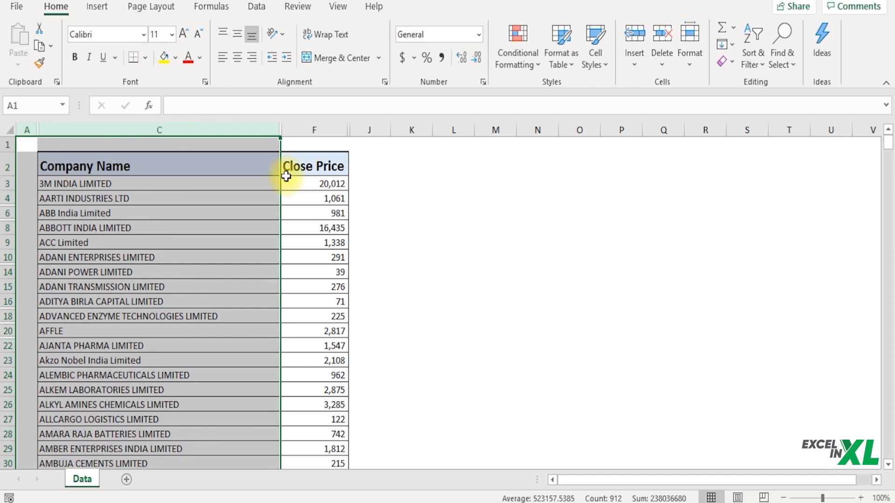
left_click(689, 60)
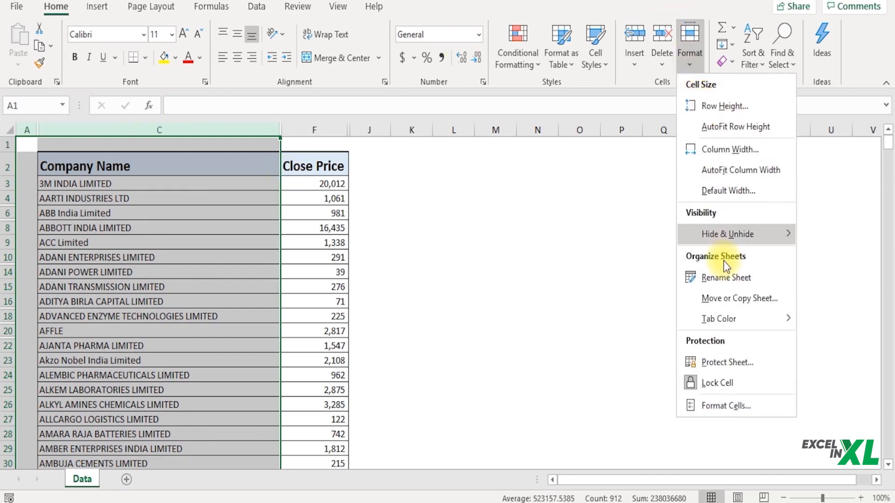
mouse_move(727, 234)
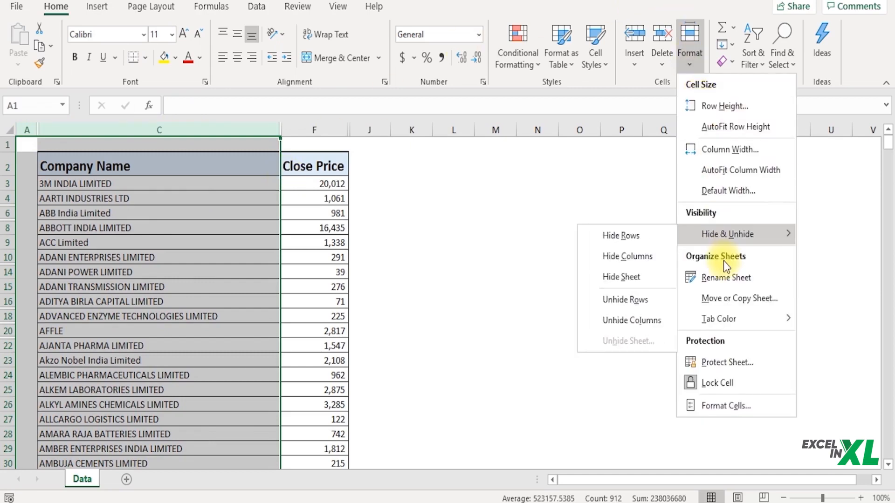
left_click(649, 314)
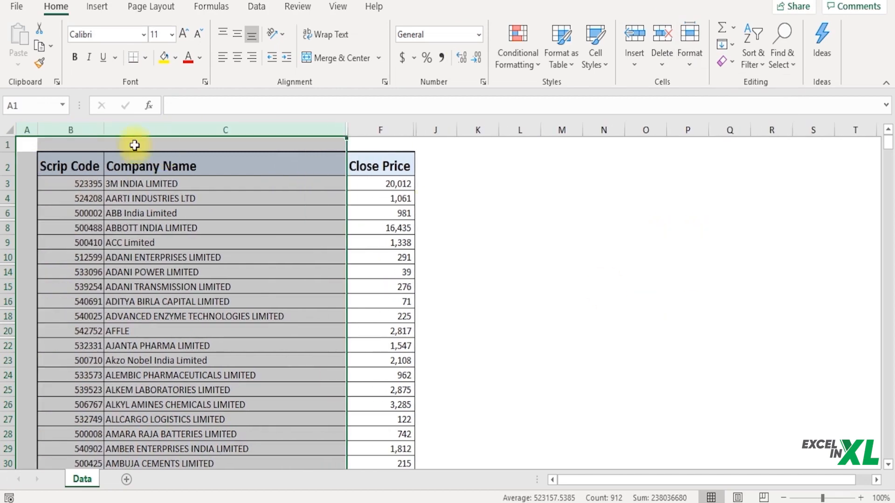
left_click(88, 257)
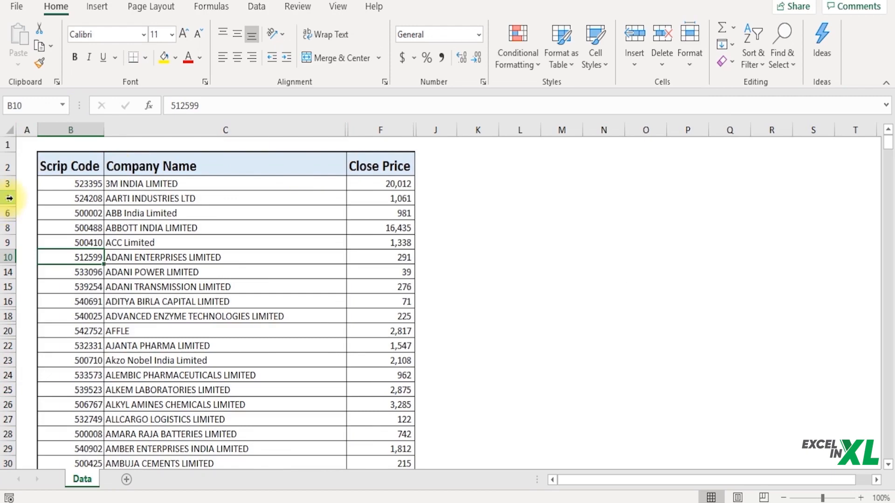
Step: Unhide row 5 between rows 4 and 6, AARTI INDUSTRIES LTD and ABB India Limited
left_click_drag(9, 198, 8, 213)
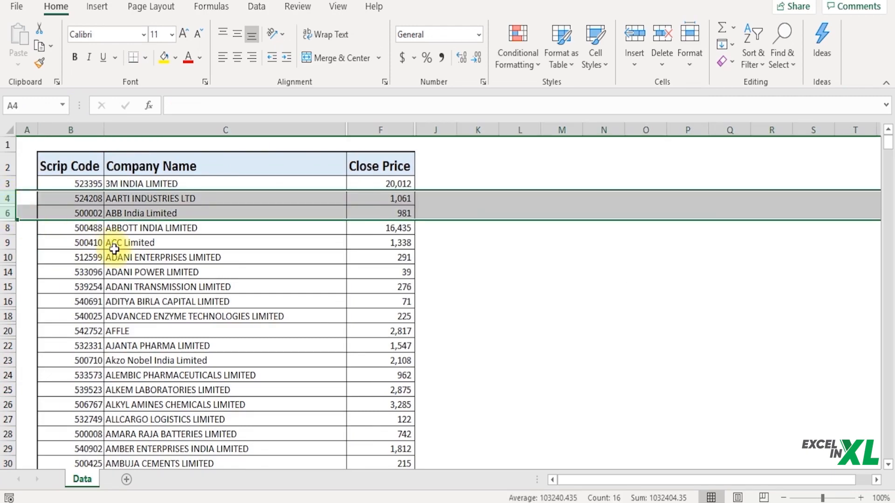
left_click(695, 67)
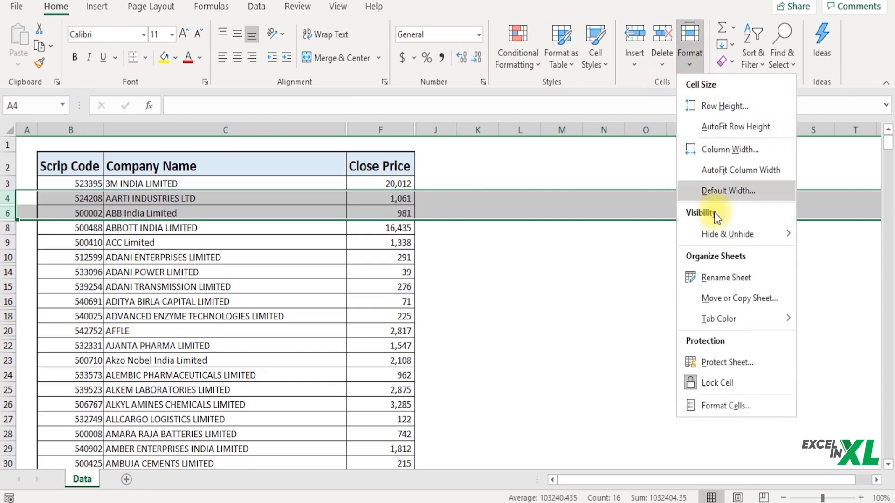
mouse_move(730, 235)
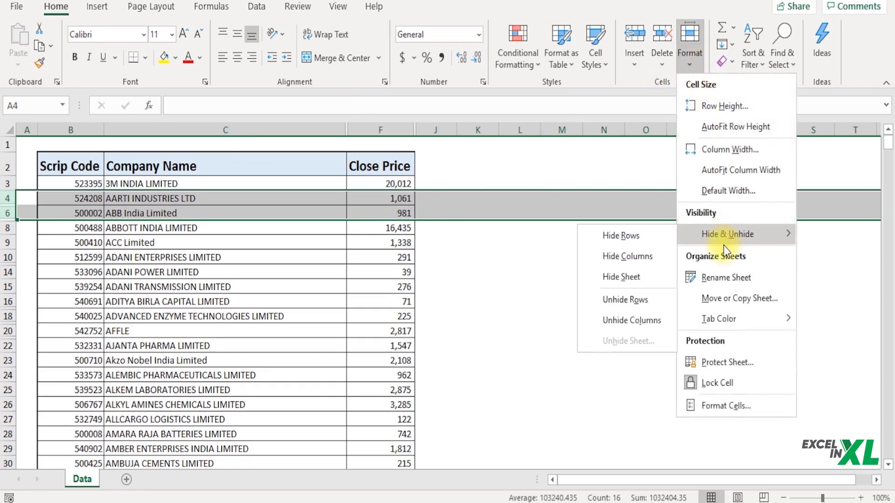
left_click(651, 297)
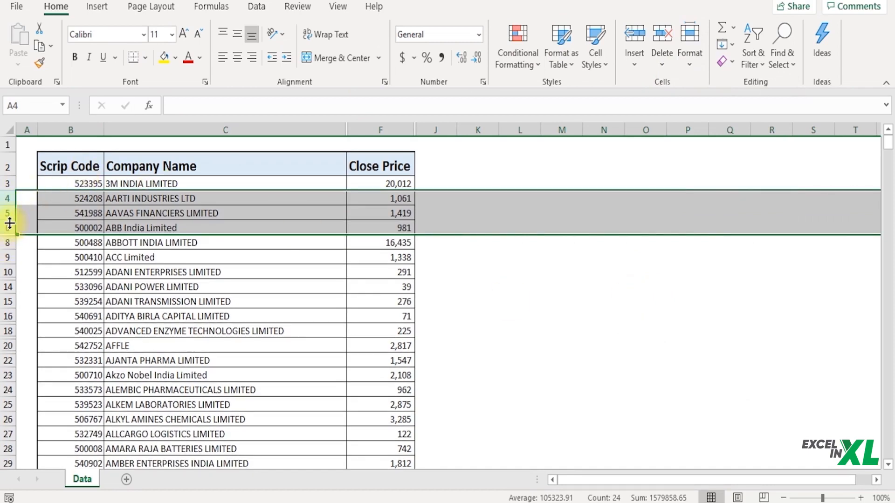
left_click_drag(8, 229, 9, 242)
left_click(10, 242)
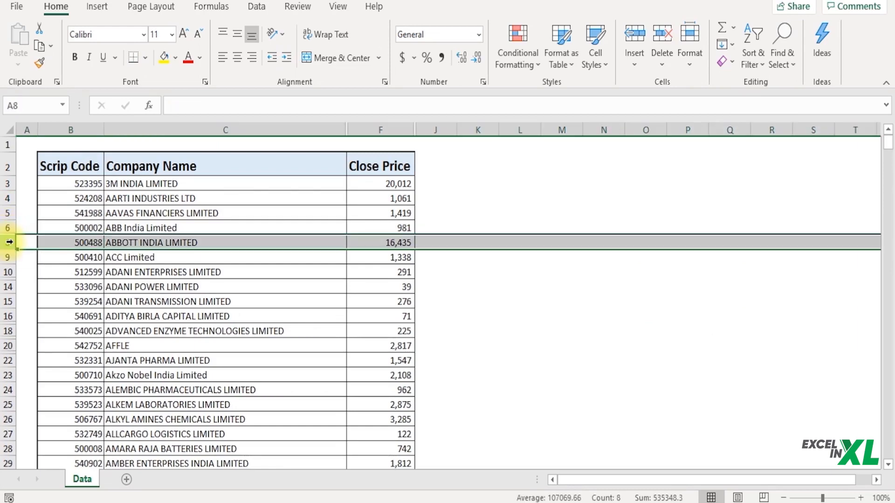
right_click(9, 242)
left_click(64, 486)
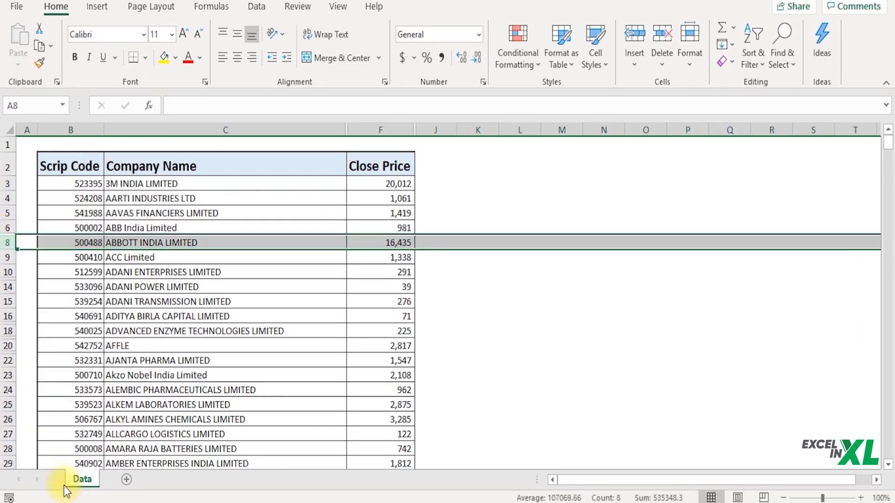
Step: Unhide row 7 between rows 6 and 8, ABB India Limited and ABBOTT INDIA LIMITED
left_click_drag(7, 228, 7, 241)
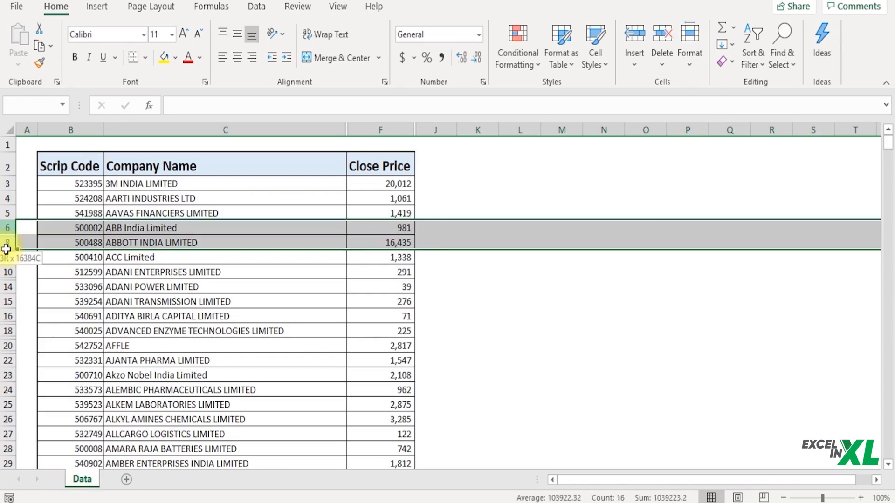
right_click(7, 250)
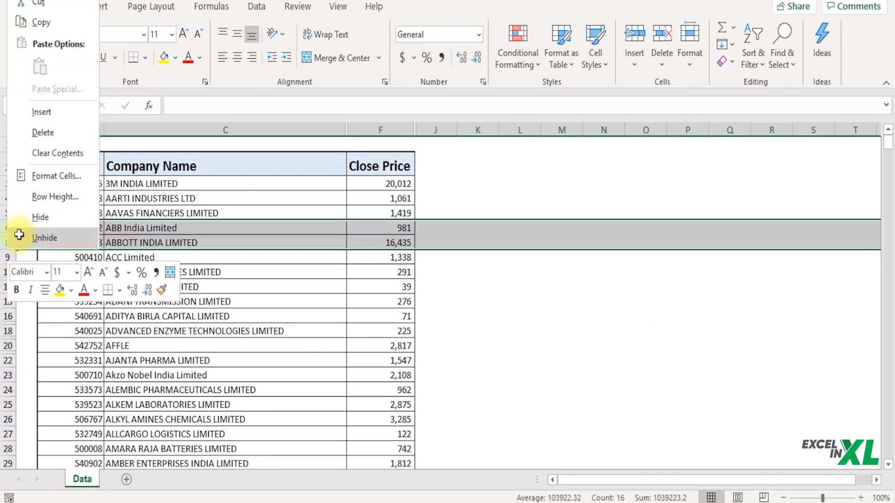
left_click(18, 236)
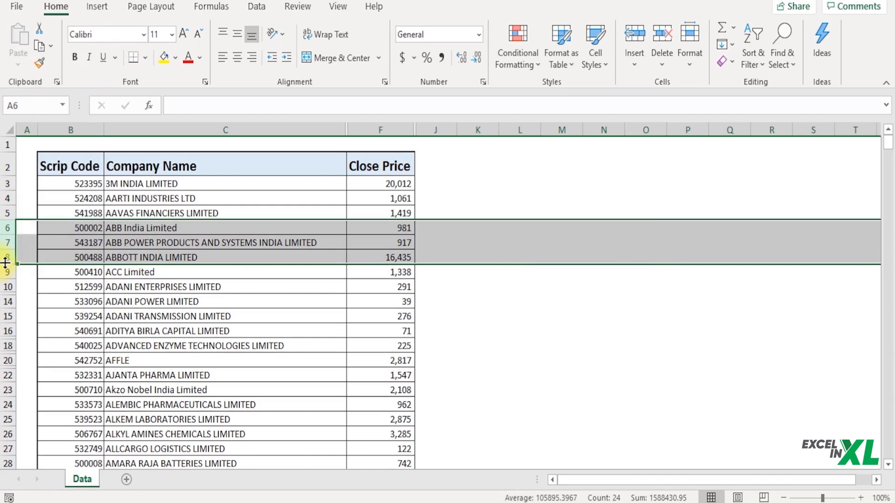
left_click(96, 317)
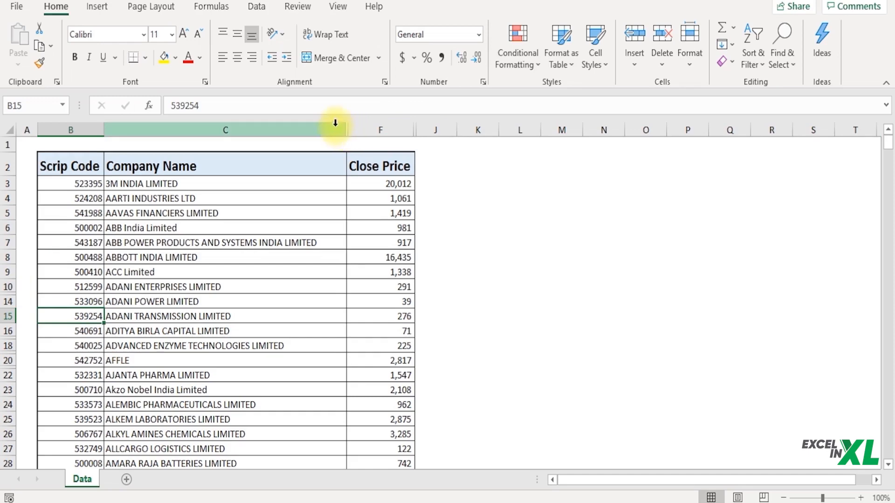
Step: Unhide the adjacent columns D and E between the Company Name and Close Price columns
left_click_drag(338, 127, 366, 127)
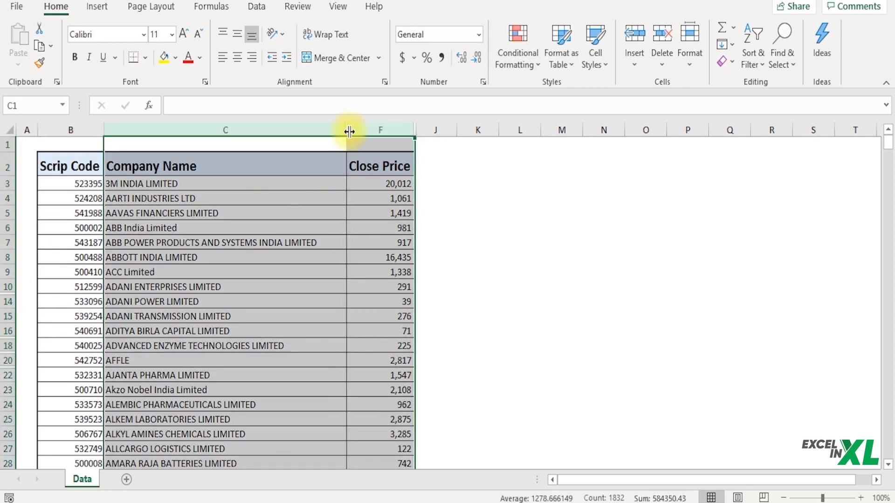
right_click(349, 132)
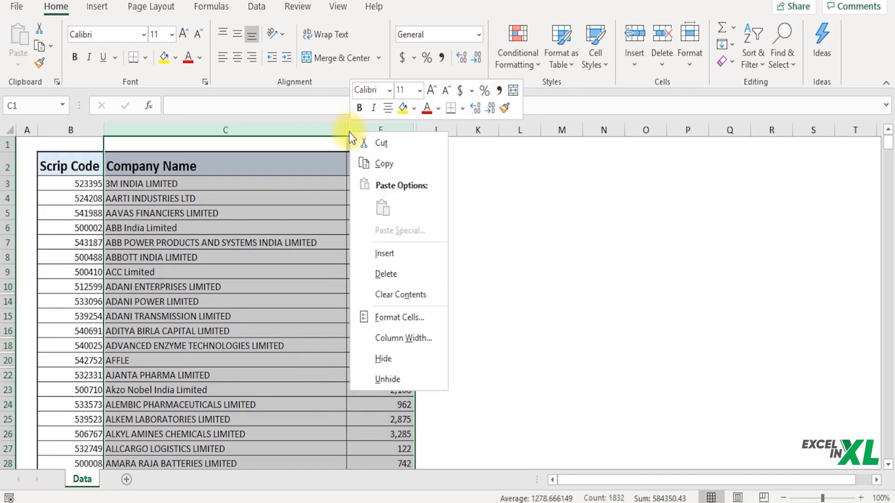
left_click(380, 378)
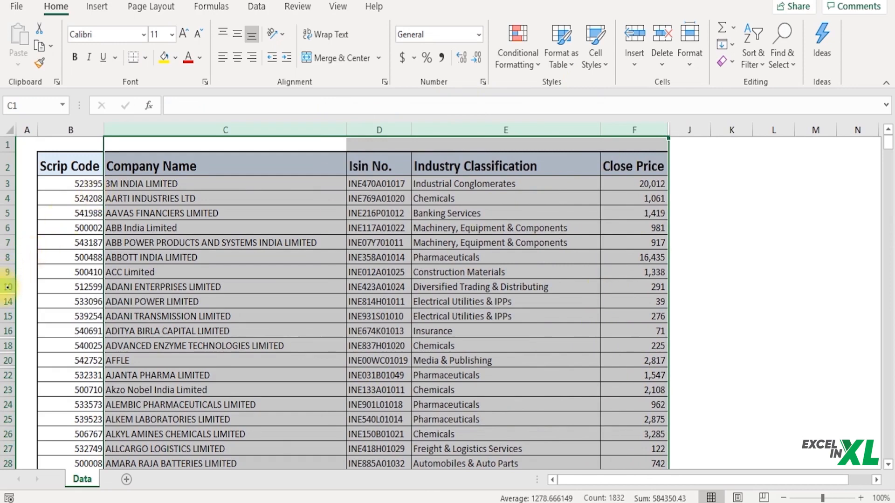
Step: Unhide the adjacent rows 11 to 13 between ADANI ENTERPRISES LIMITED and ADANI POWER LIMITED
left_click_drag(8, 287, 8, 302)
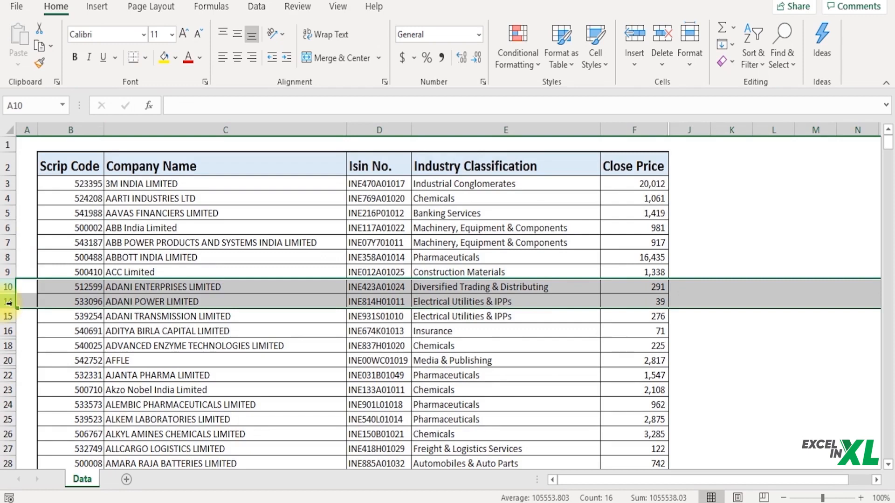
right_click(8, 303)
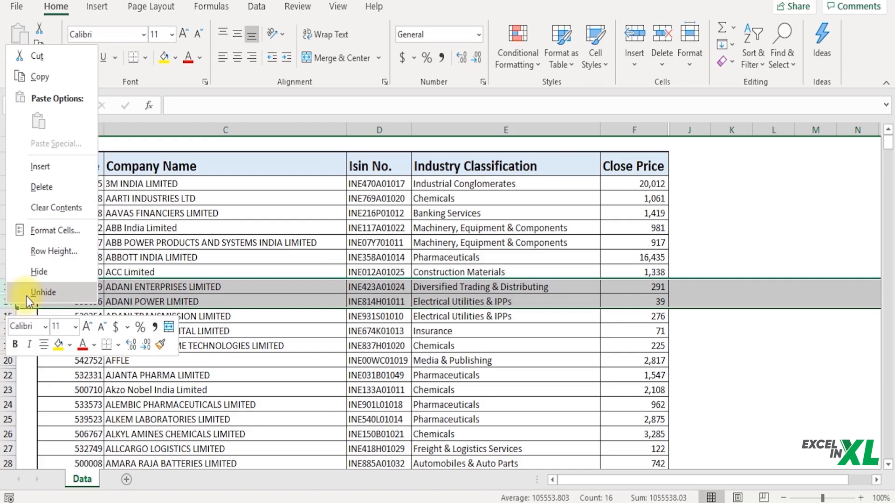
left_click(26, 297)
left_click(143, 286)
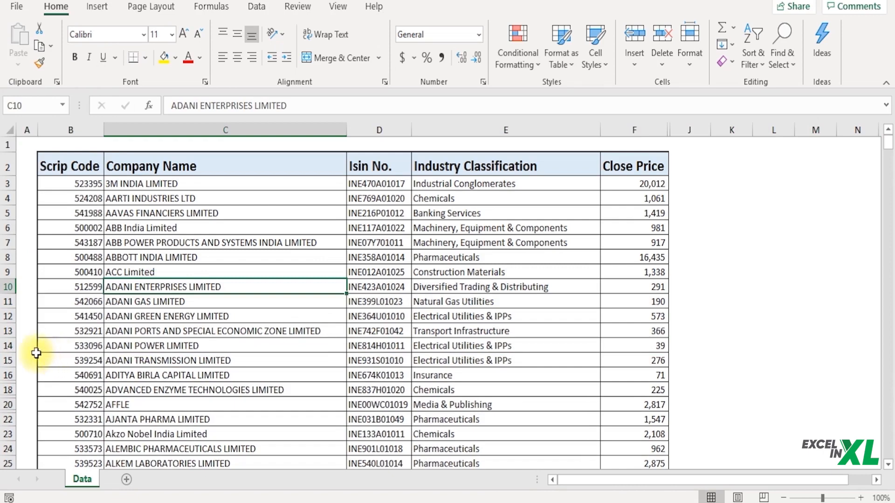
Step: Unhide the non-adjacent rows 17 and 21 together, using row pairs 16 and 18, and 20 and 22
left_click_drag(8, 375, 10, 391)
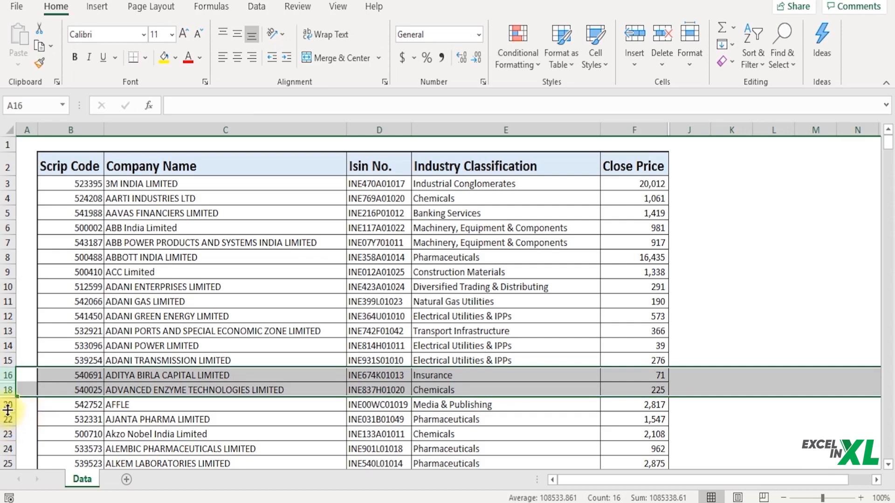
left_click_drag(9, 405, 8, 419)
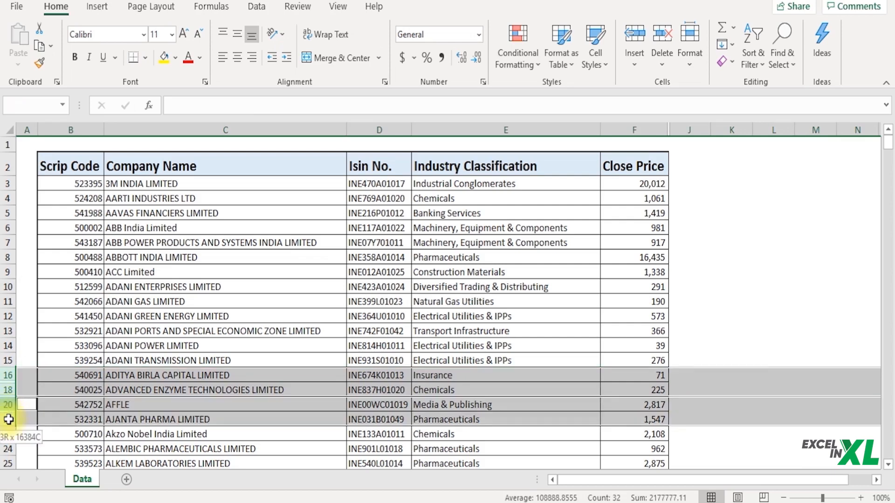
right_click(8, 419)
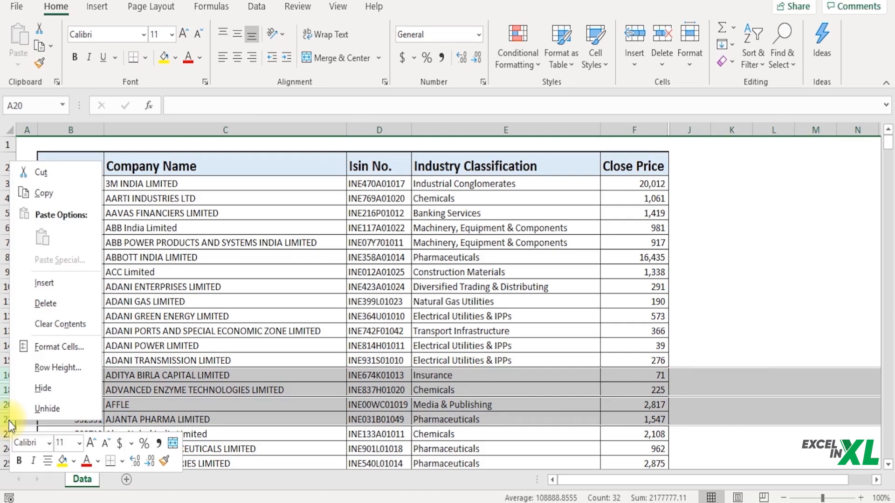
left_click(35, 463)
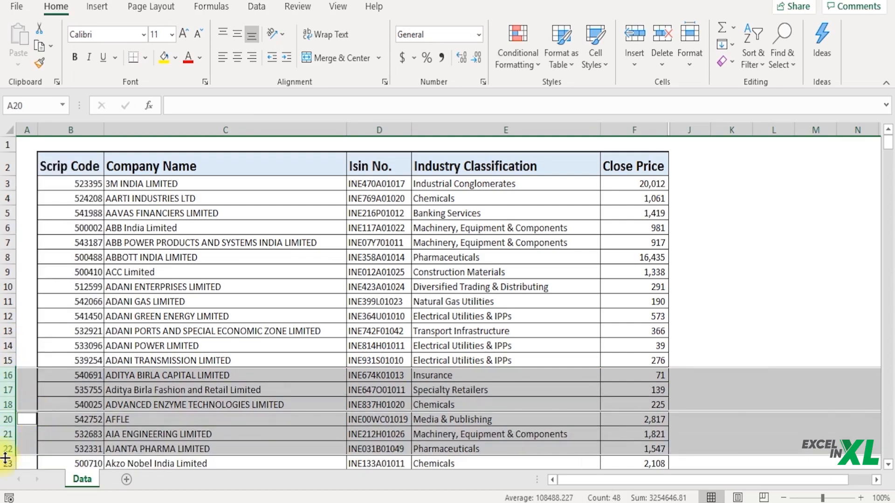
left_click(231, 359)
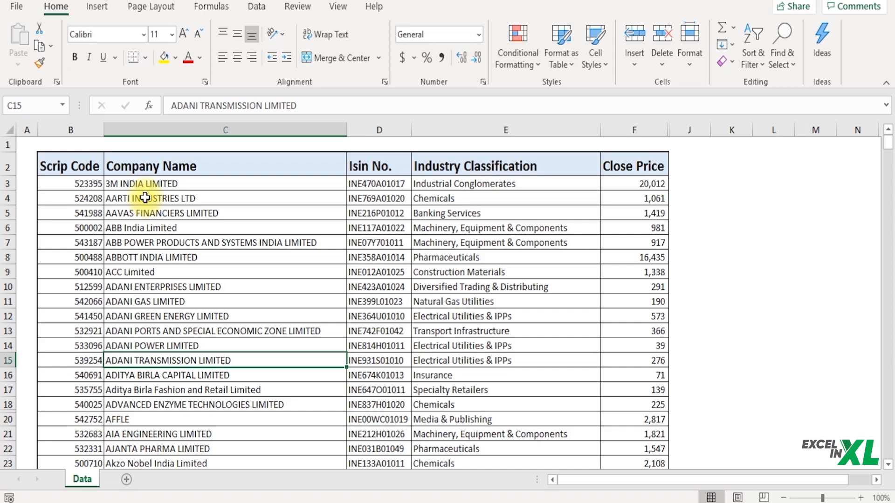
Step: Select the entire sheet and unhide all remaining hidden columns and rows
left_click(9, 130)
right_click(52, 132)
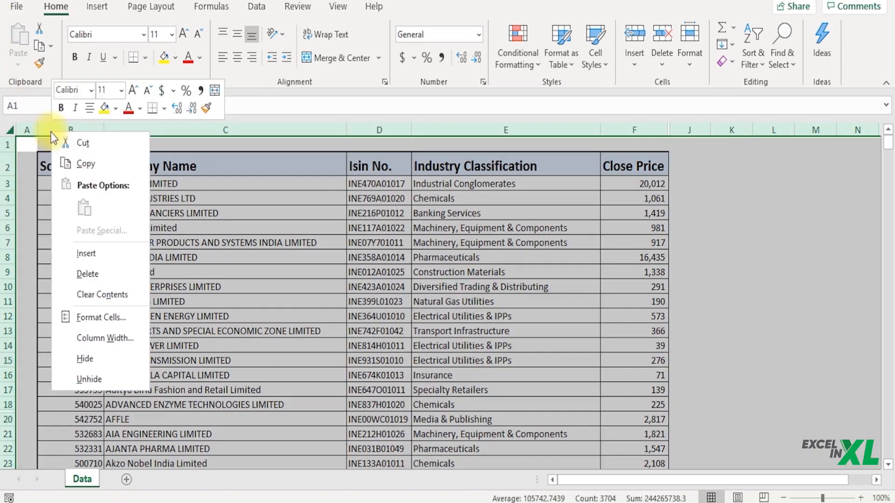
left_click(71, 382)
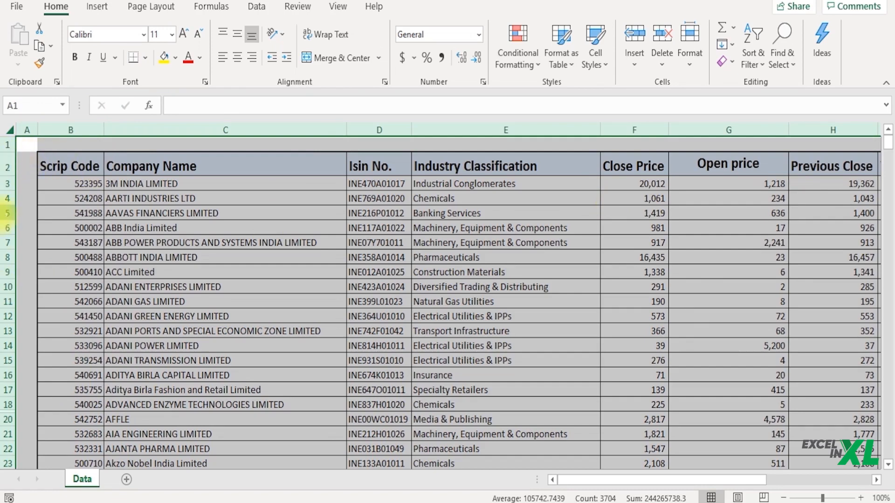
right_click(5, 216)
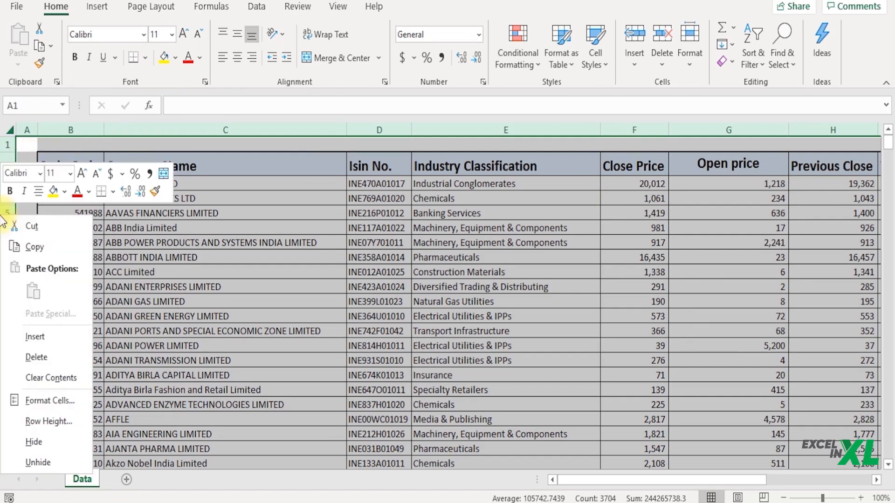
left_click(37, 463)
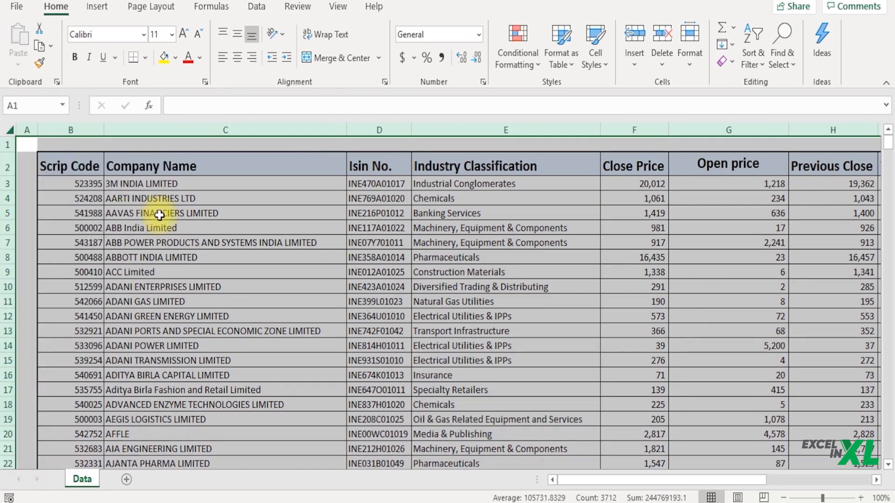